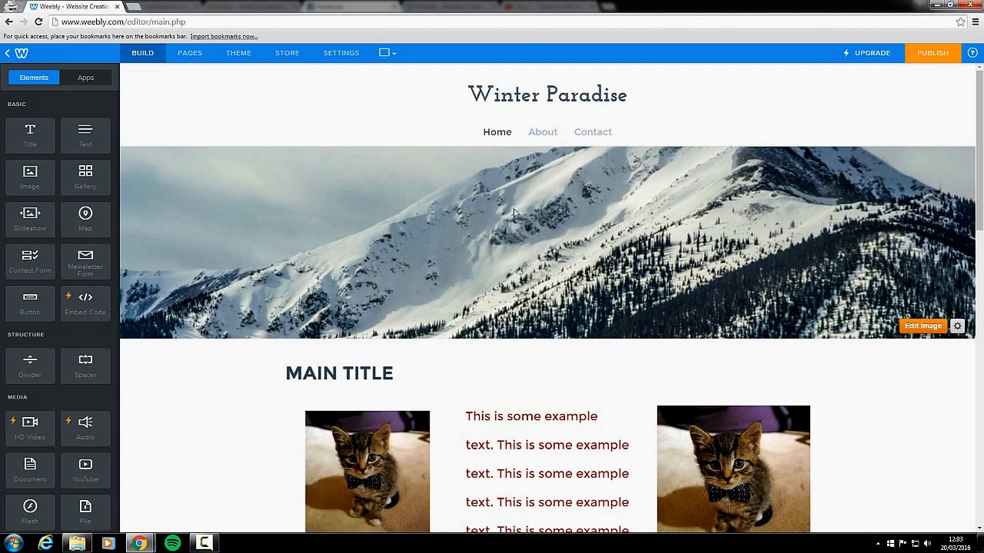
Add a contact form to the empty content area of the Contact page and open the form for editing
click(584, 134)
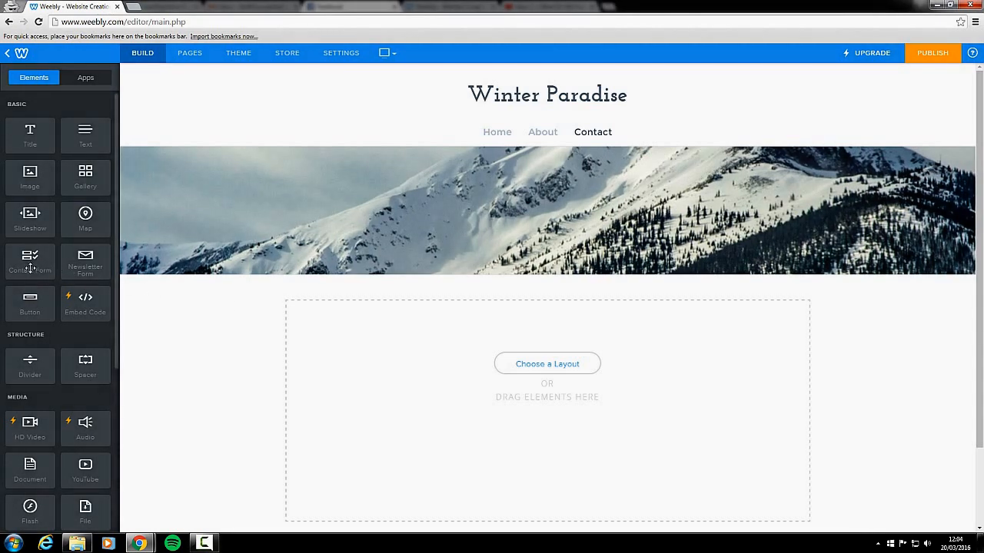
drag(32, 268, 509, 354)
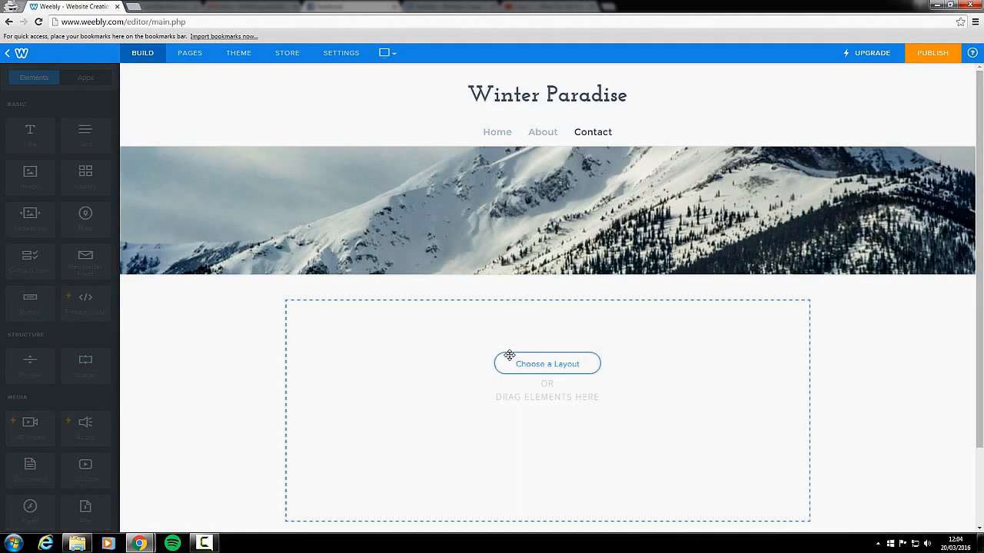
scroll(510, 360, down, 3)
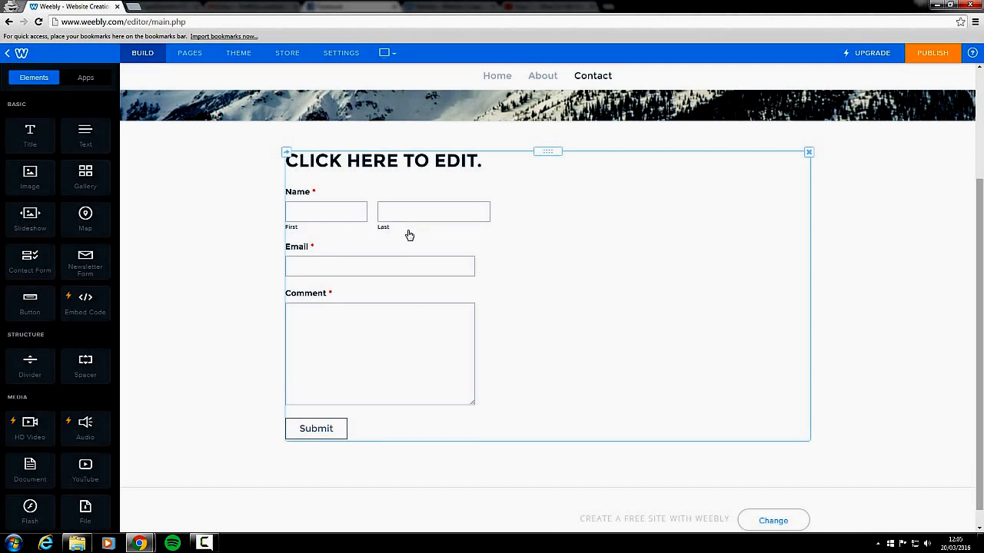
click(344, 200)
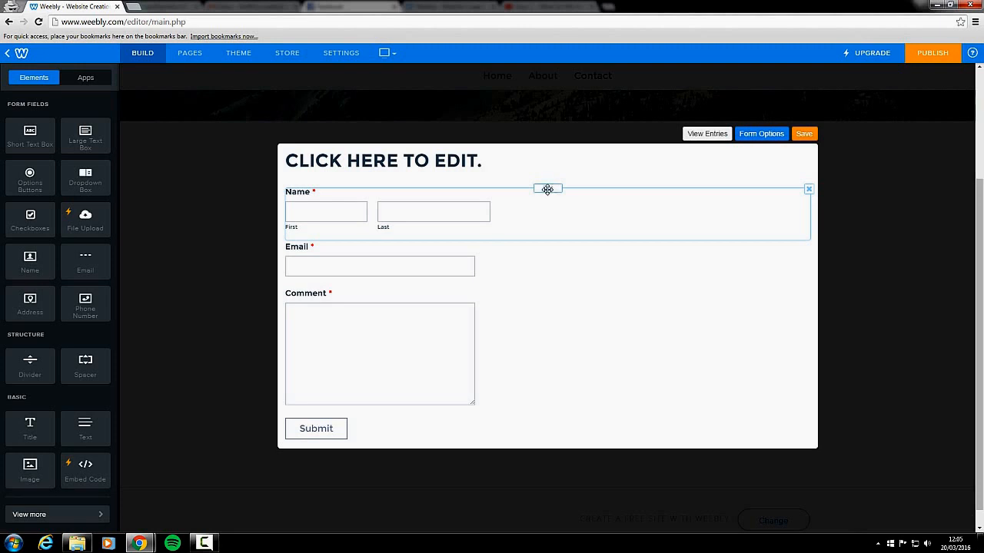
Move the form's Name field below the Email field and return it above Email
drag(549, 190, 563, 285)
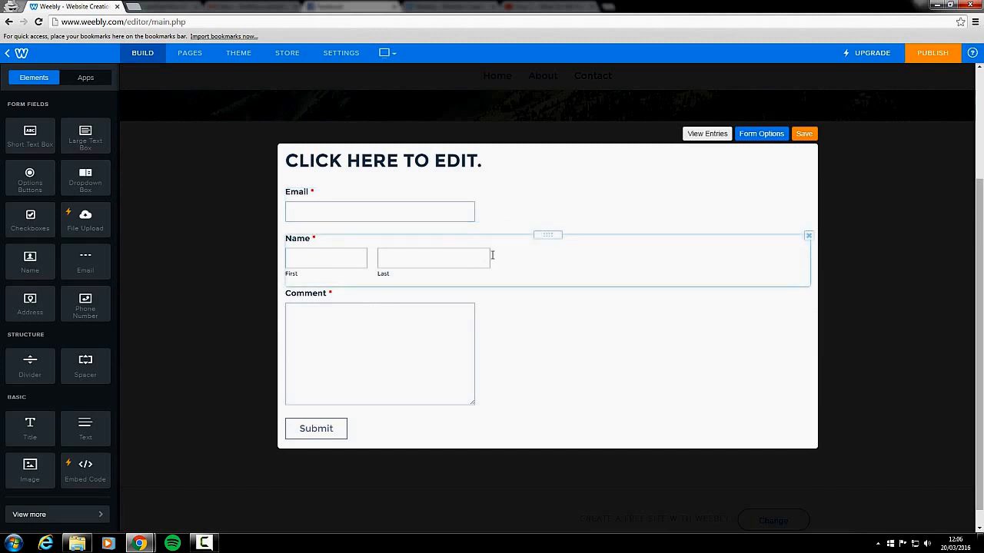
drag(549, 233, 550, 192)
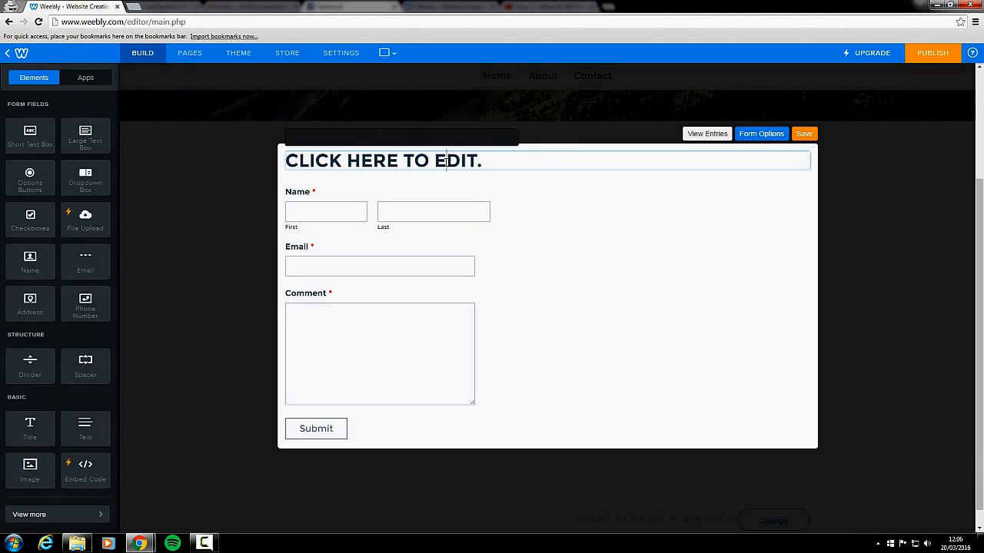
Replace the contact form's placeholder heading with "PLEASE CONTACT US IF YOU HAVE ANY ISSUES!"
click(445, 162)
click(556, 233)
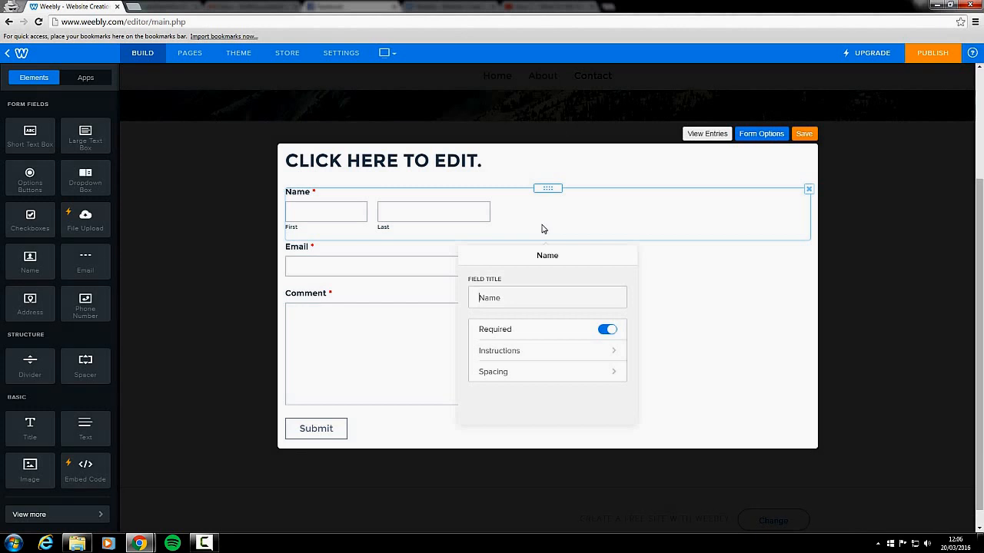
click(495, 162)
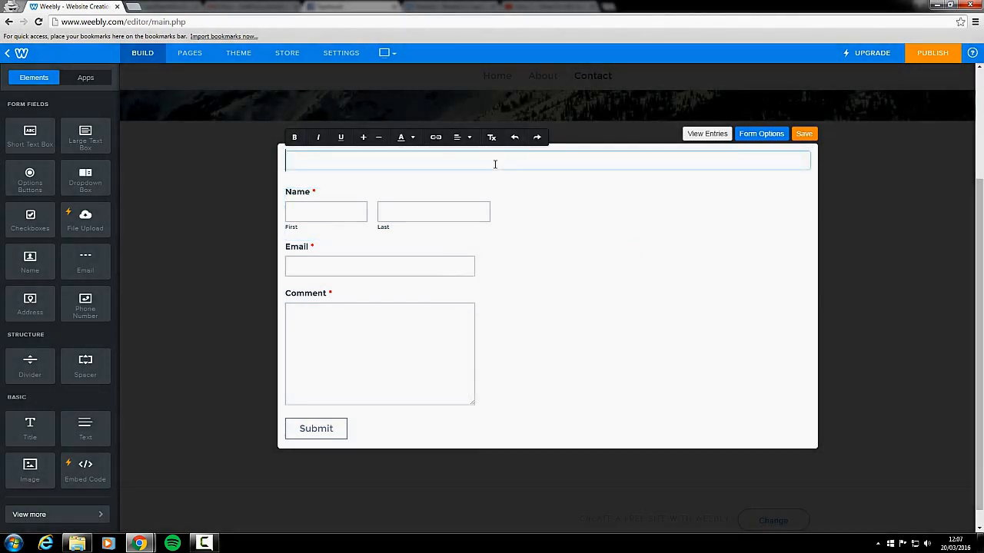
text(PLEASE )
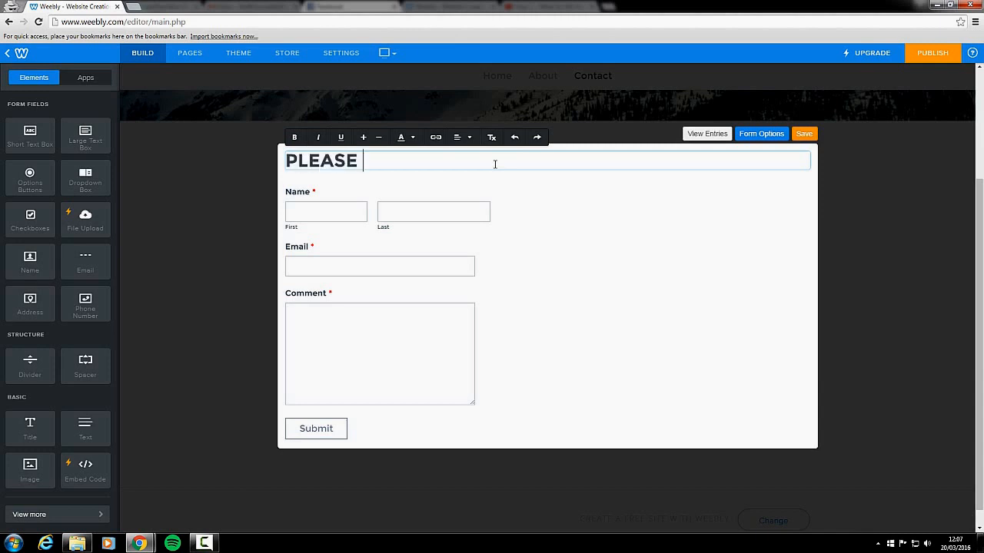
text(CONTACT US )
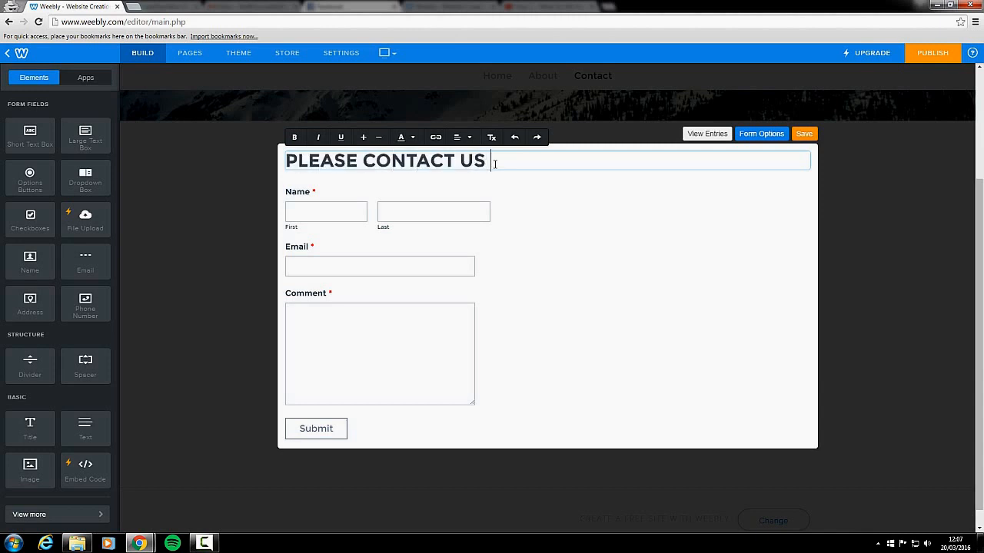
text(IF YOU HAVE AN)
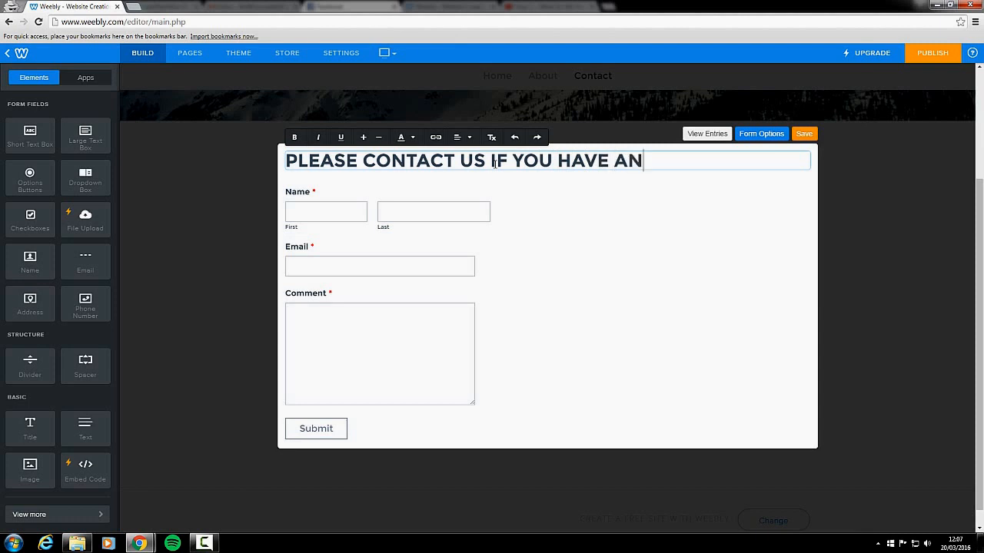
text(Y ISSUES.)
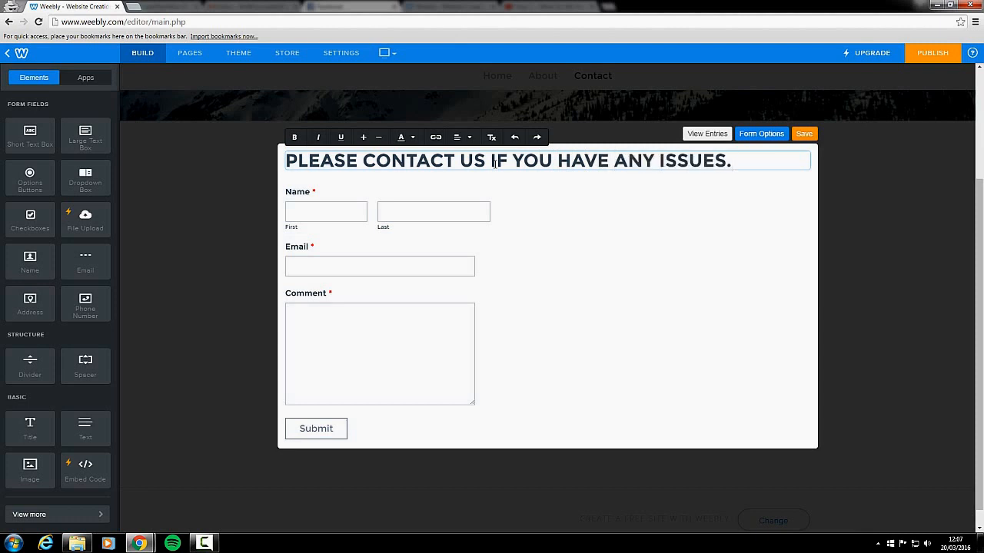
key(BackSpace)
text(!)
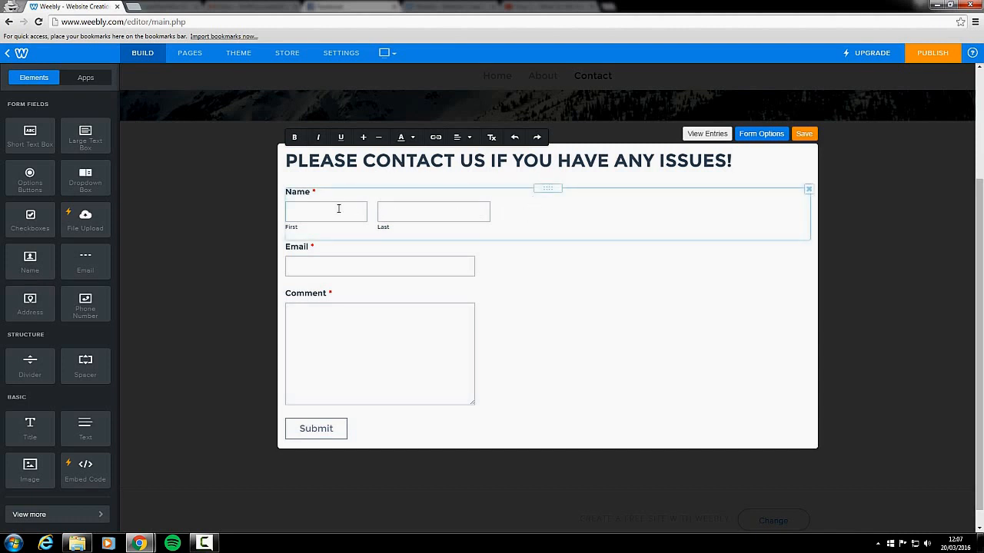
click(411, 178)
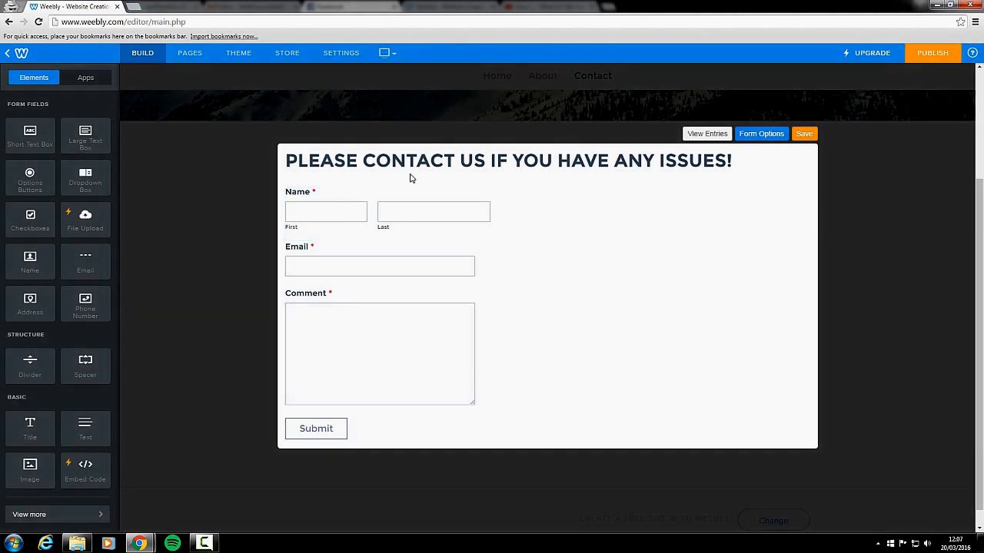
Review the settings of the Name field, including its instructions, and those of the Email and Comment fields
click(348, 204)
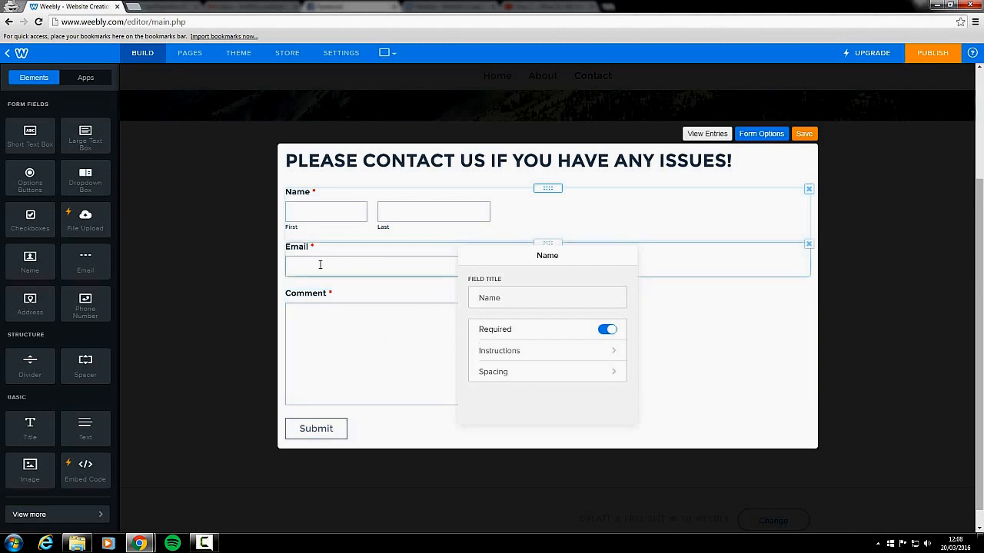
click(527, 355)
click(512, 318)
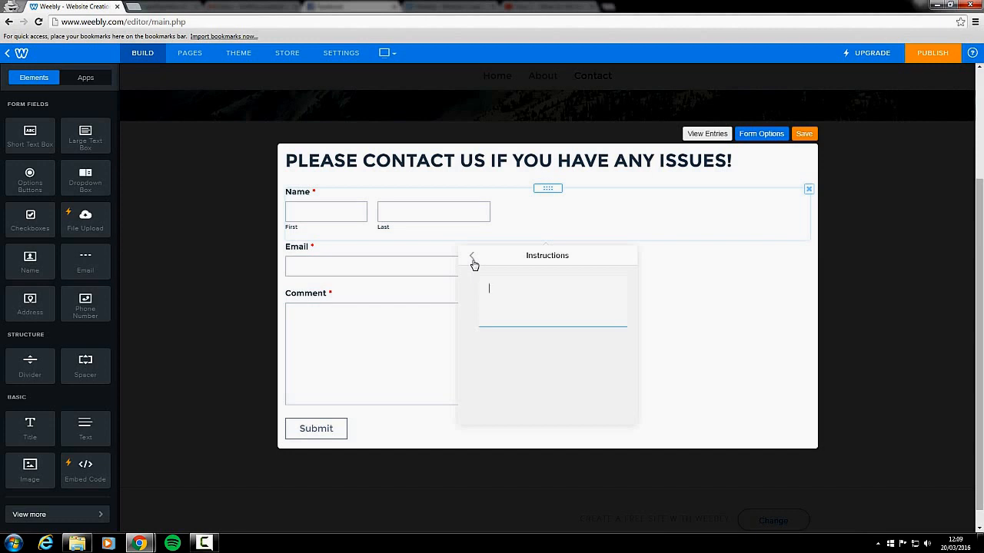
click(473, 259)
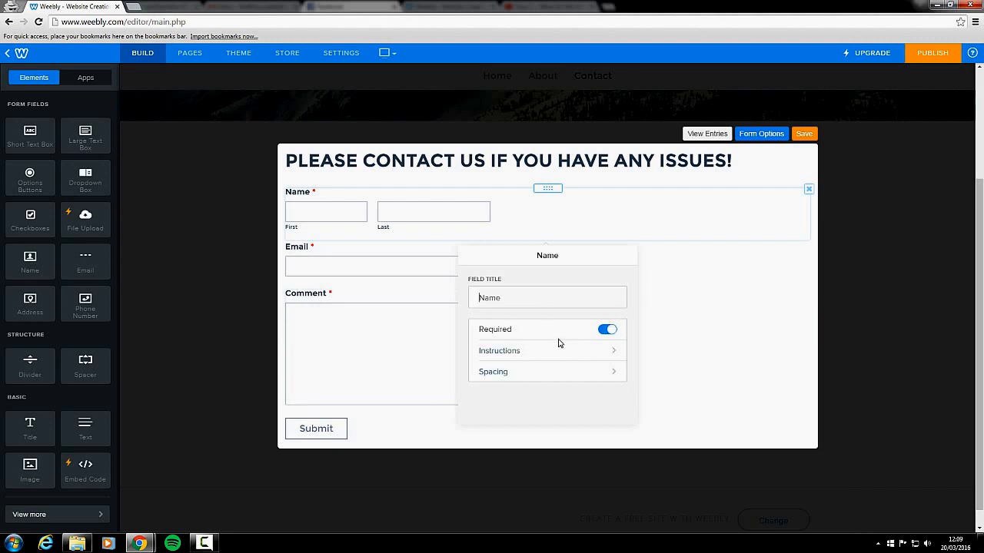
click(357, 269)
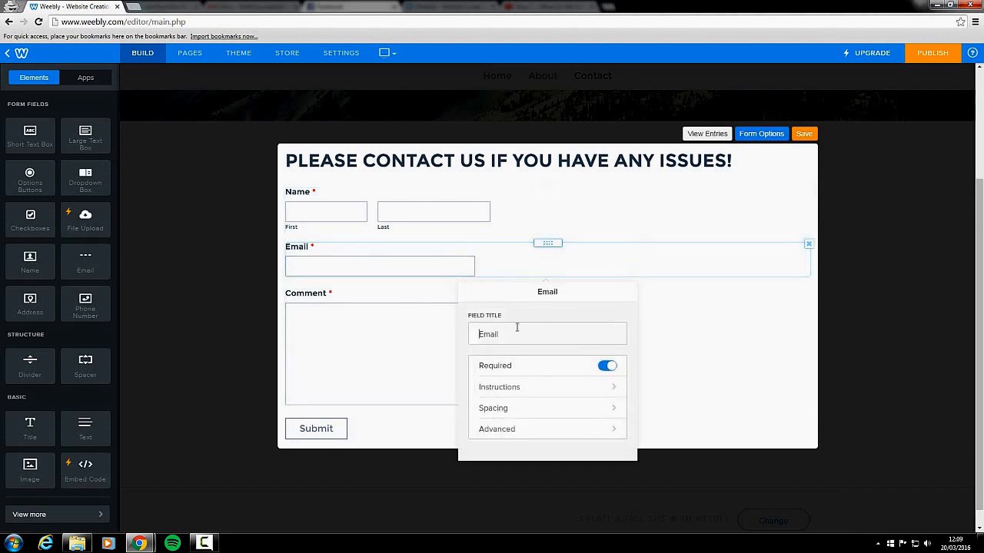
click(364, 320)
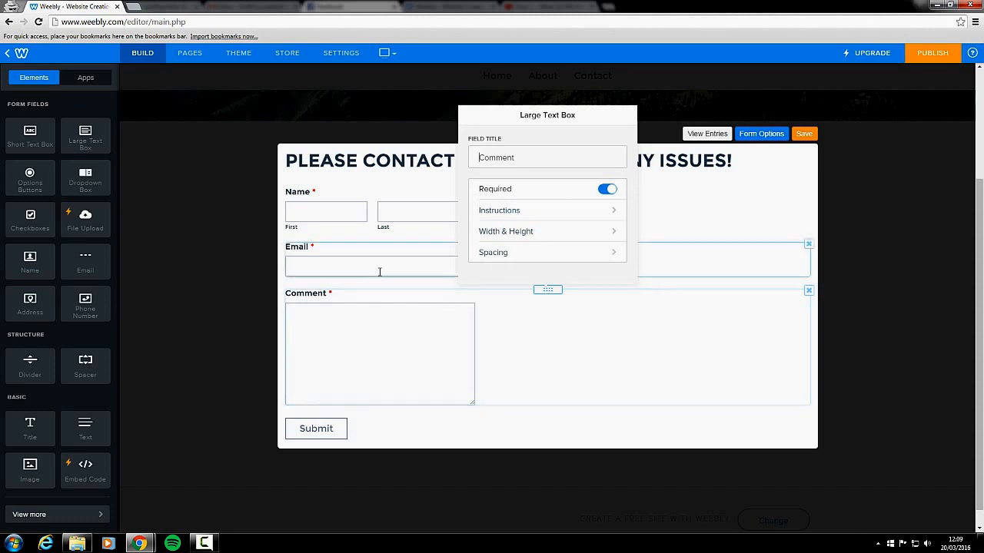
click(372, 306)
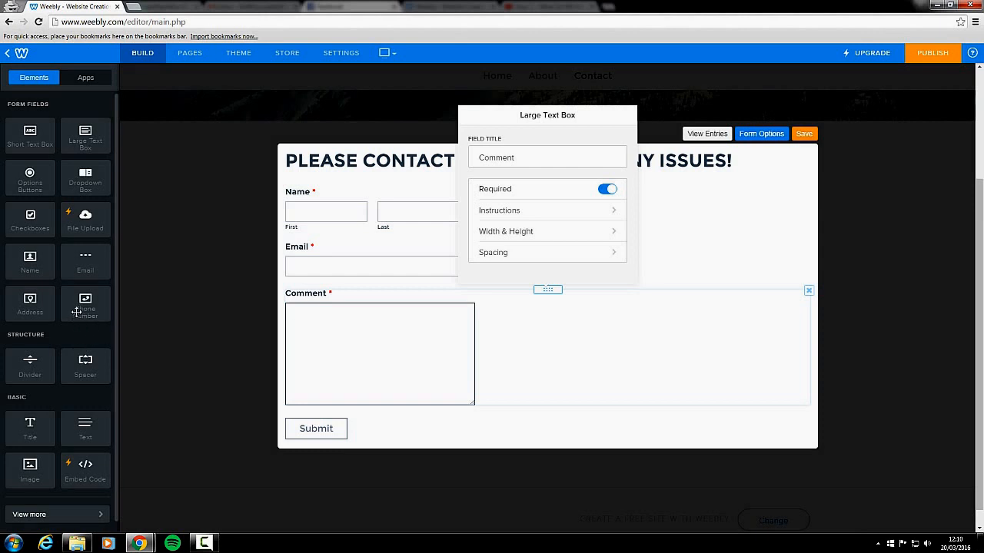
Add a Phone Number field between the Name and Email fields and make it optional
drag(76, 311, 322, 239)
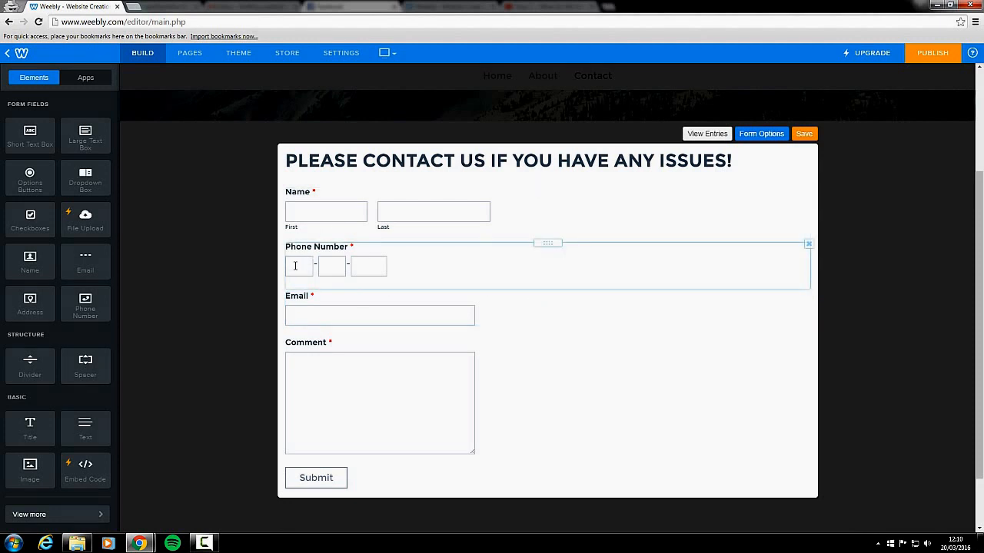
click(295, 266)
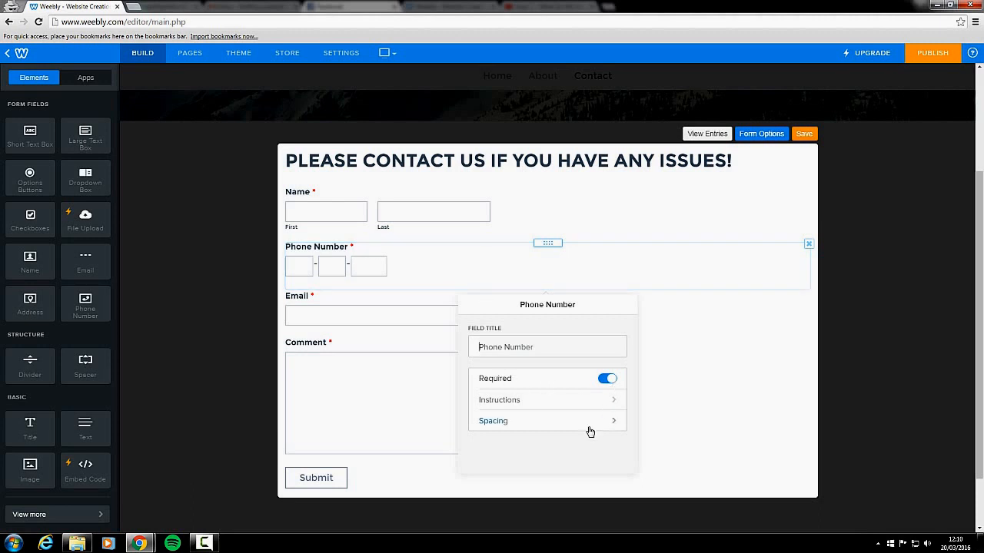
click(609, 382)
click(685, 384)
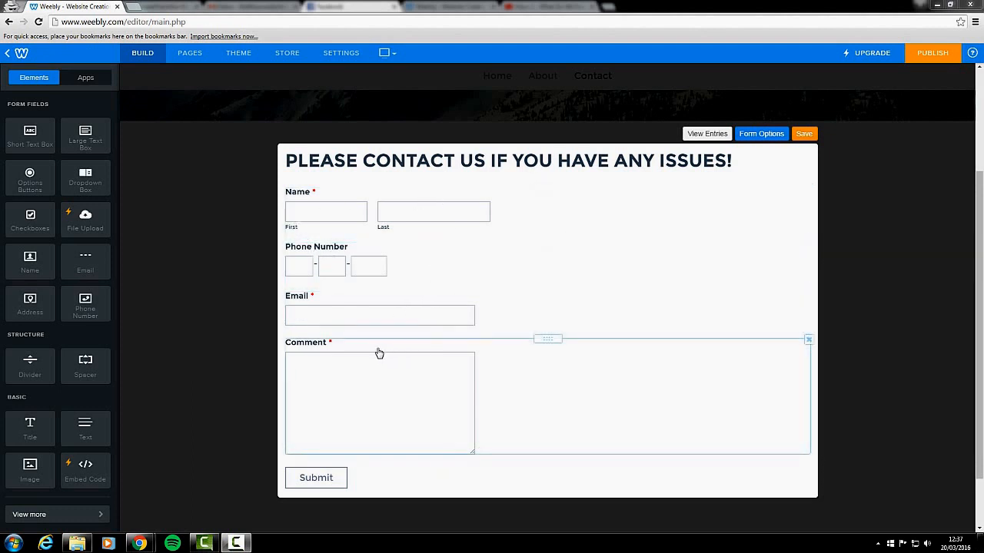
Set the contact form's submission confirmation to Message in its form options and keep the default message text
click(761, 136)
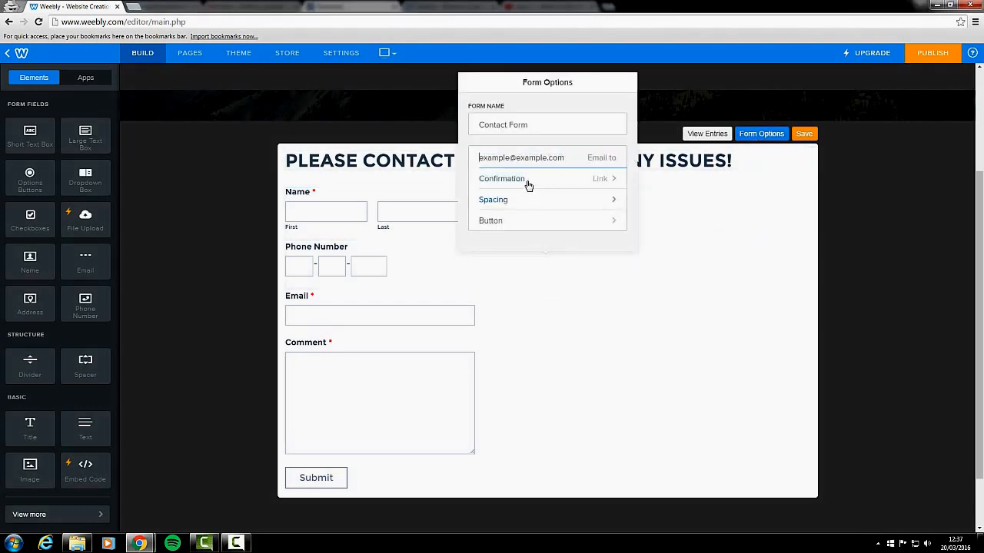
click(605, 162)
click(522, 182)
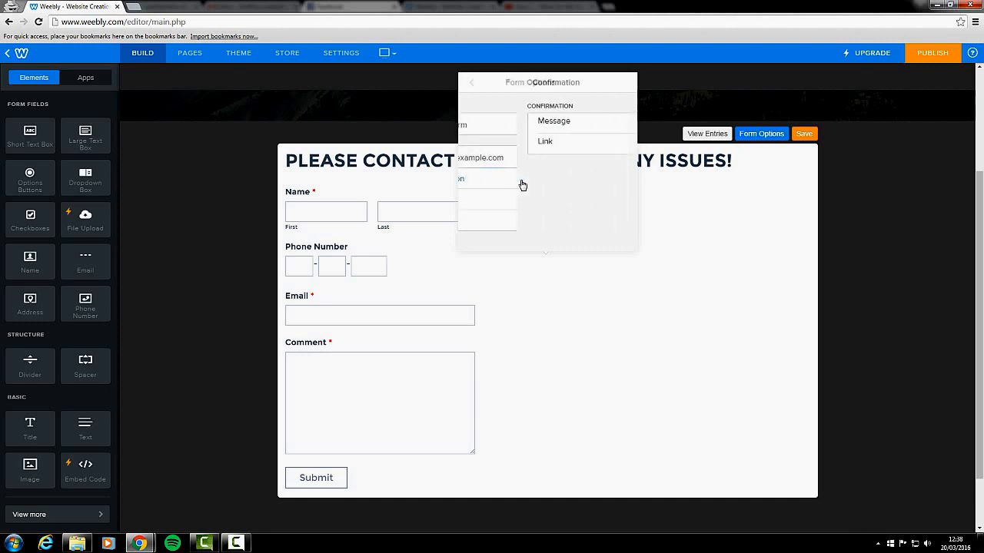
click(537, 131)
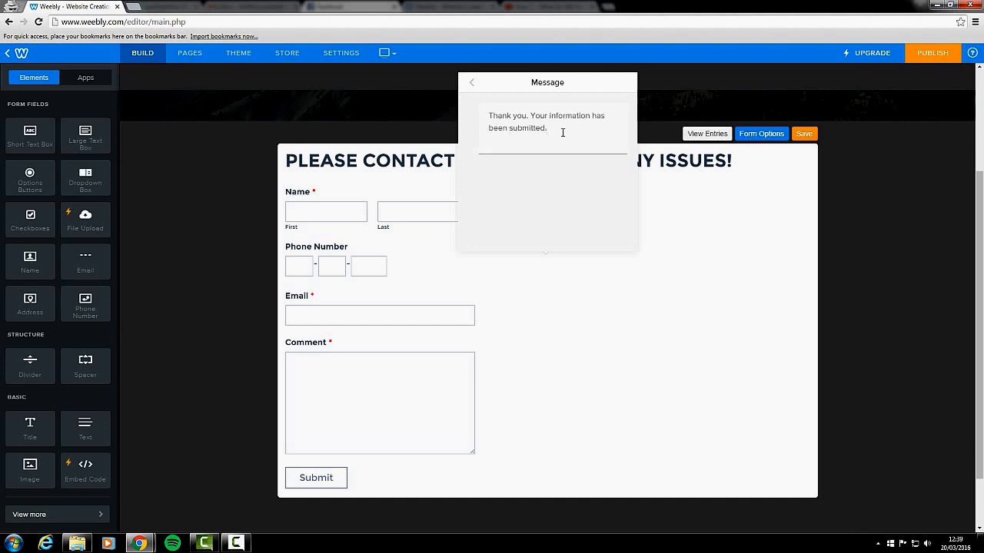
click(471, 85)
click(472, 84)
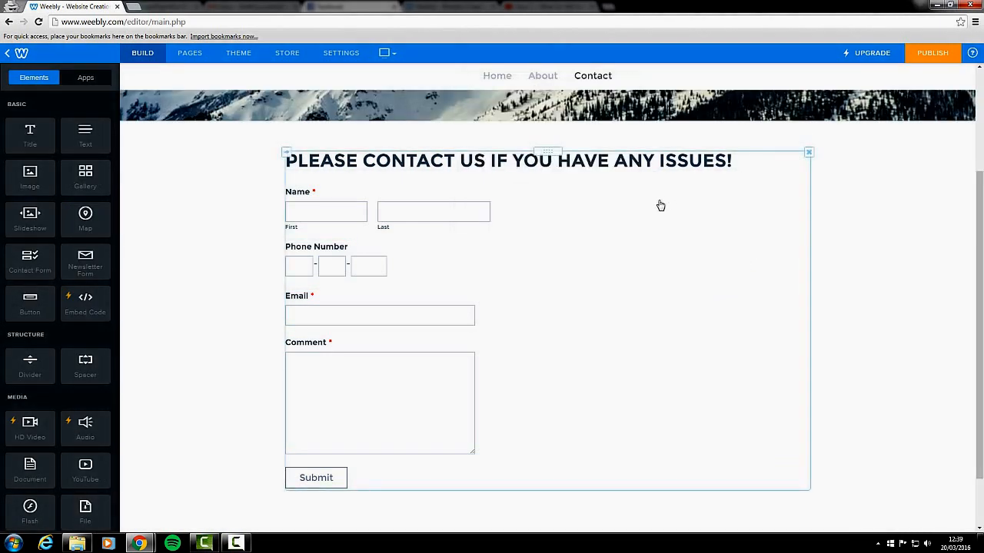
Reopen the contact form to check its visitor entries, close the entries window and save the form
scroll(782, 207, down, 1)
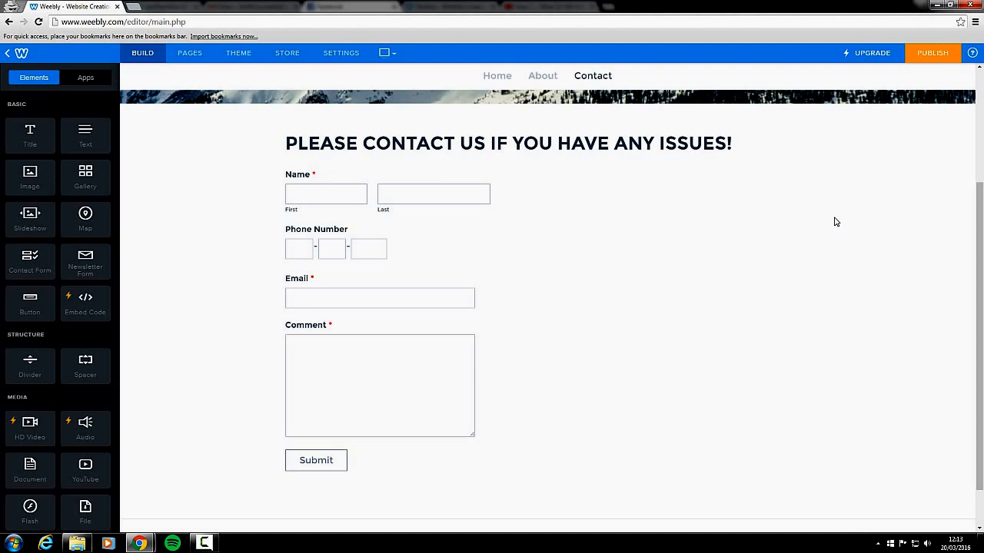
click(738, 206)
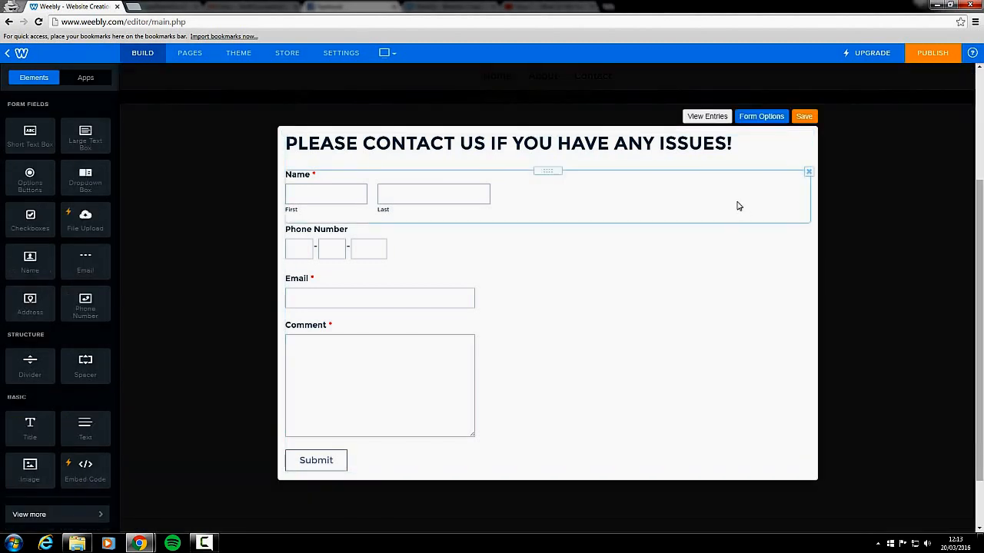
click(707, 117)
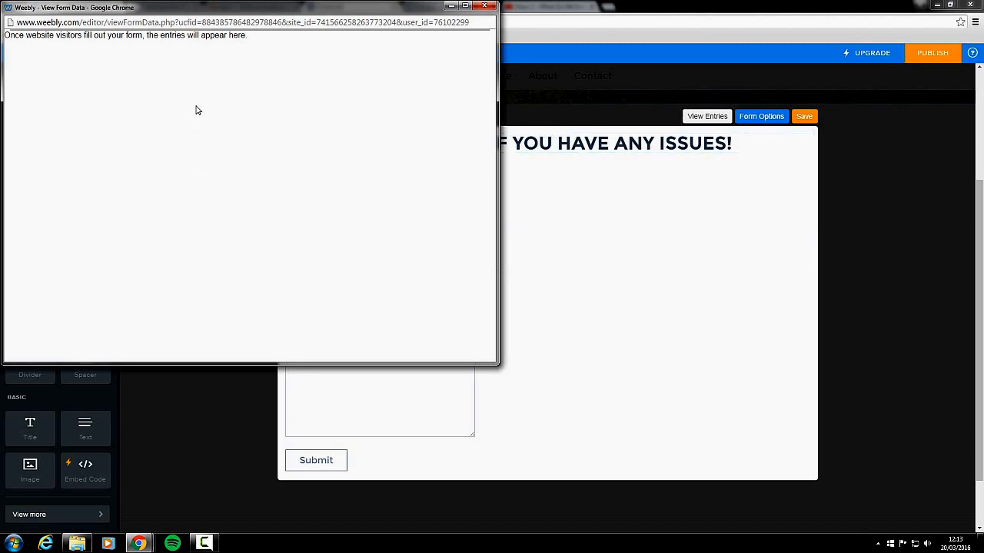
click(485, 9)
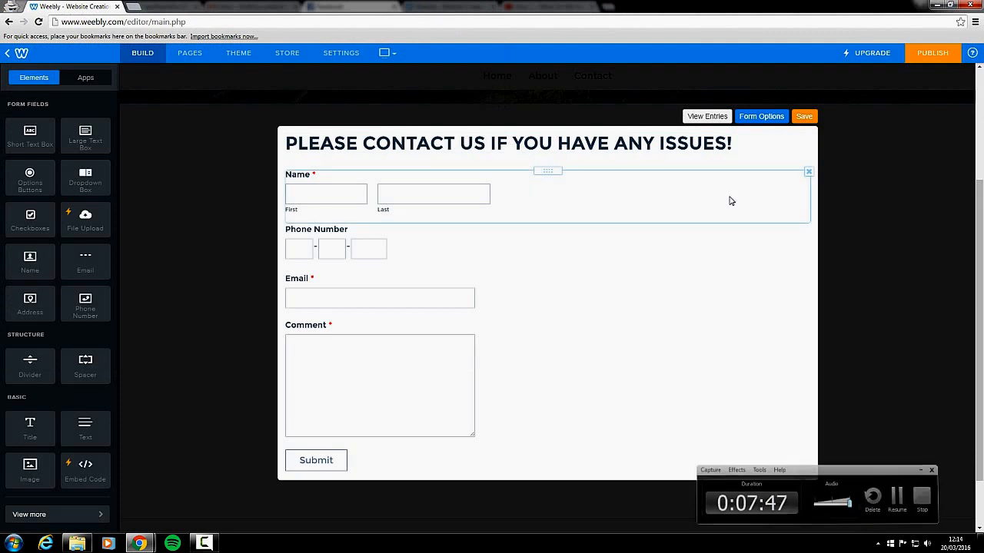
click(803, 116)
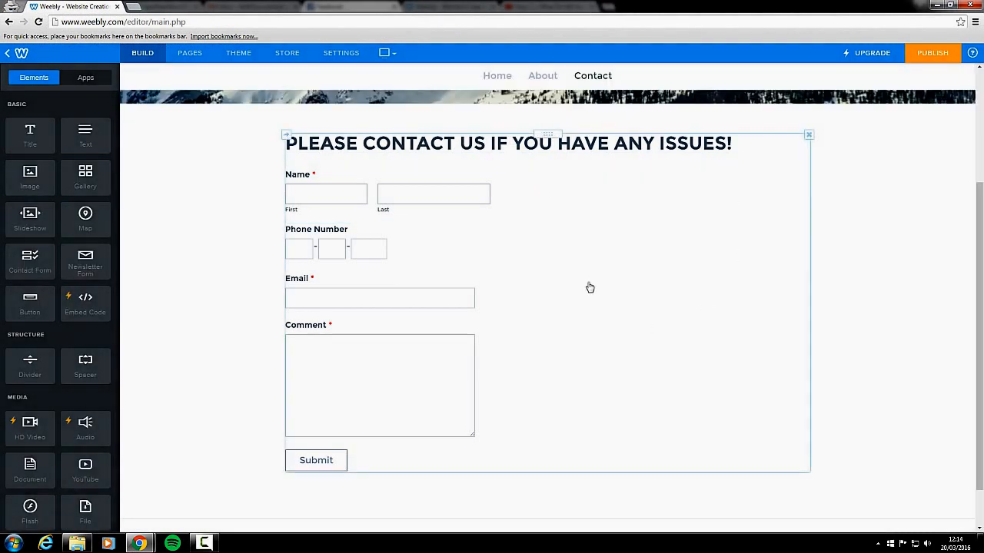
scroll(589, 285, up, 1)
drag(580, 253, 534, 202)
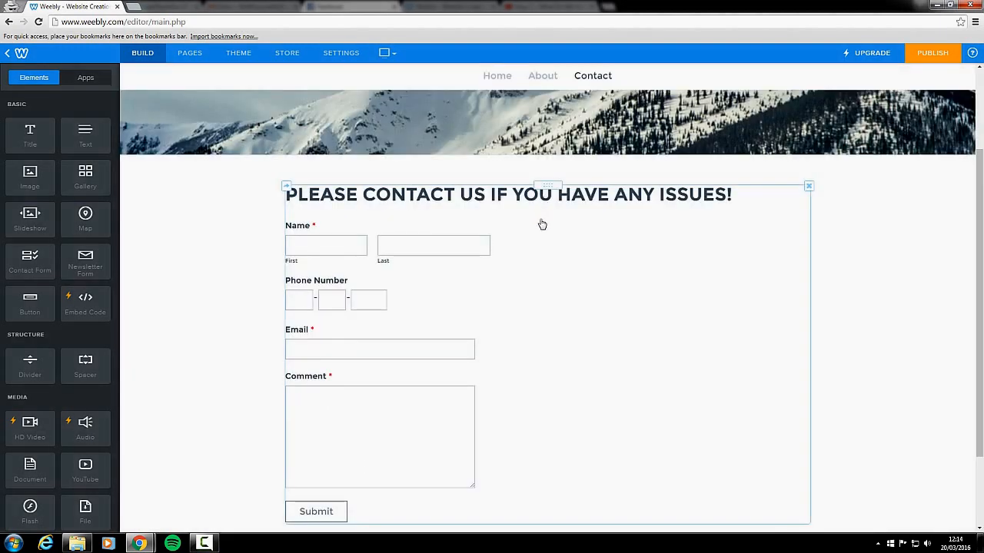
scroll(362, 323, down, 1)
scroll(484, 323, up, 2)
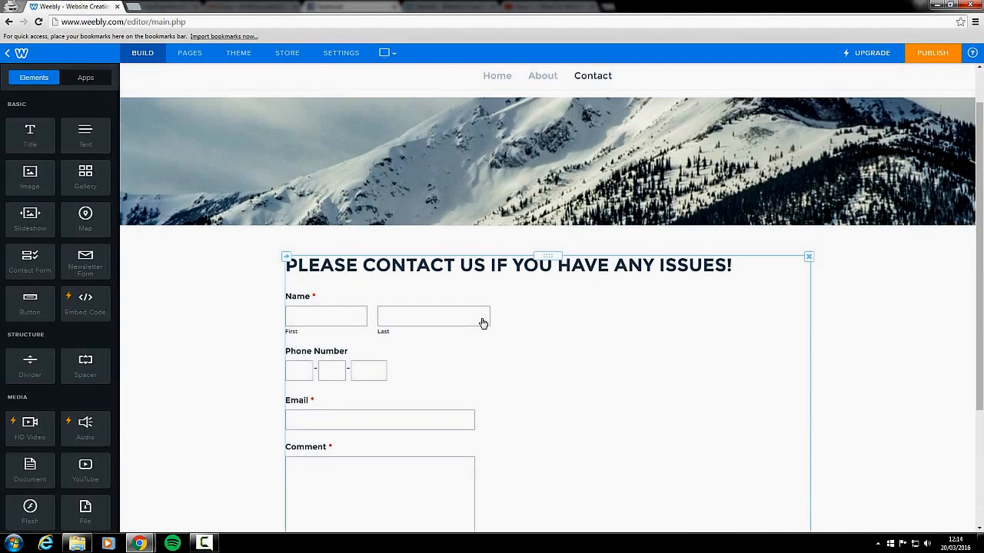
scroll(488, 320, down, 2)
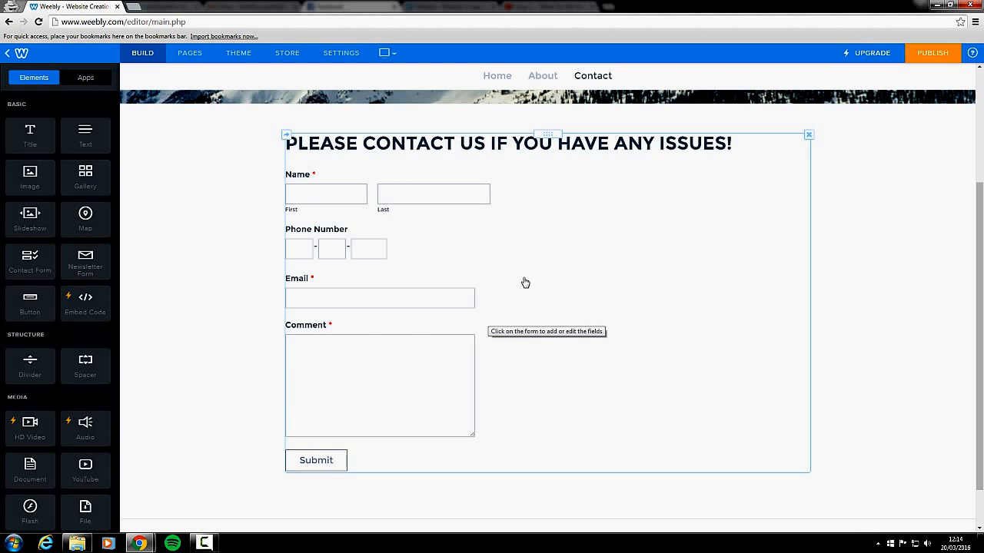
Add an Options Buttons field above the Name field in the contact form and rename its first option to Survey Answer 1
click(478, 235)
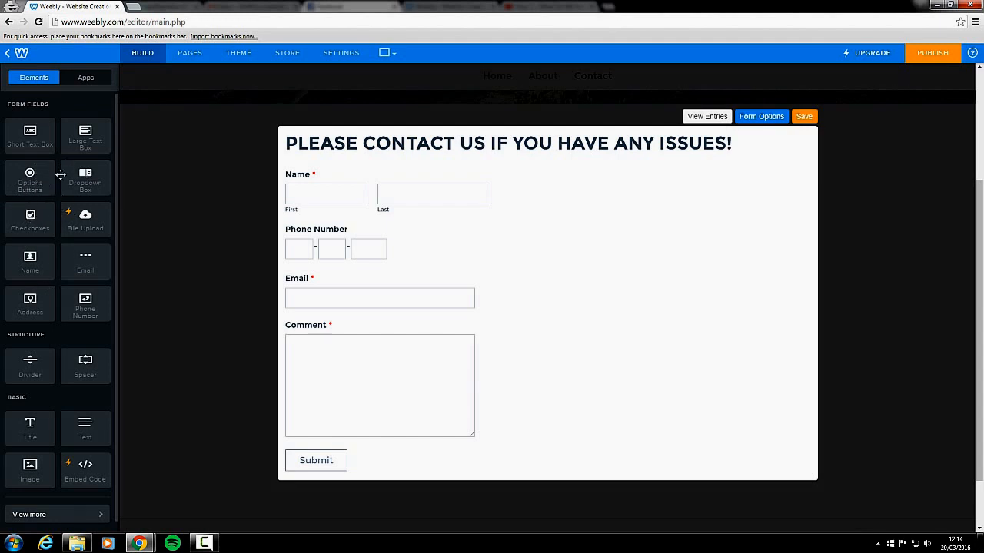
drag(30, 176, 315, 180)
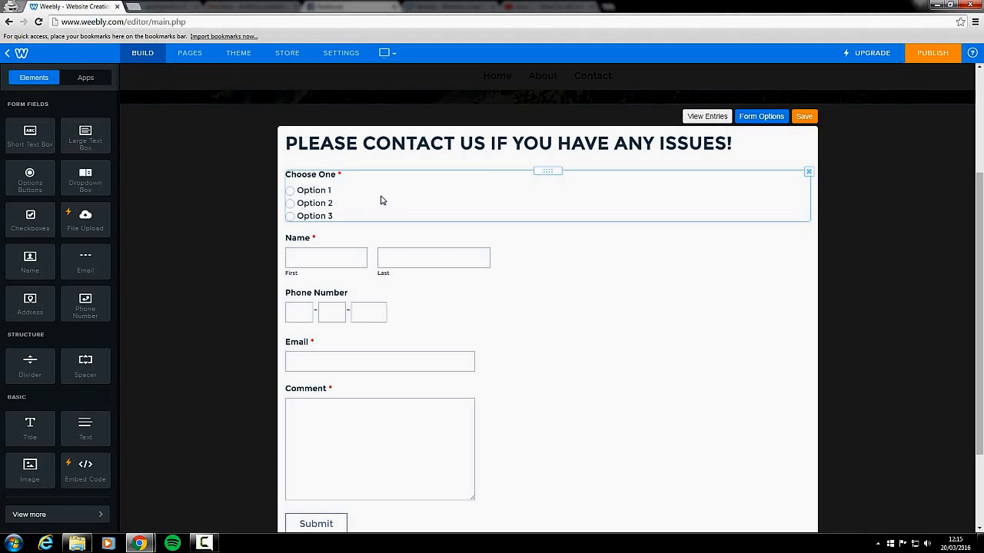
click(320, 197)
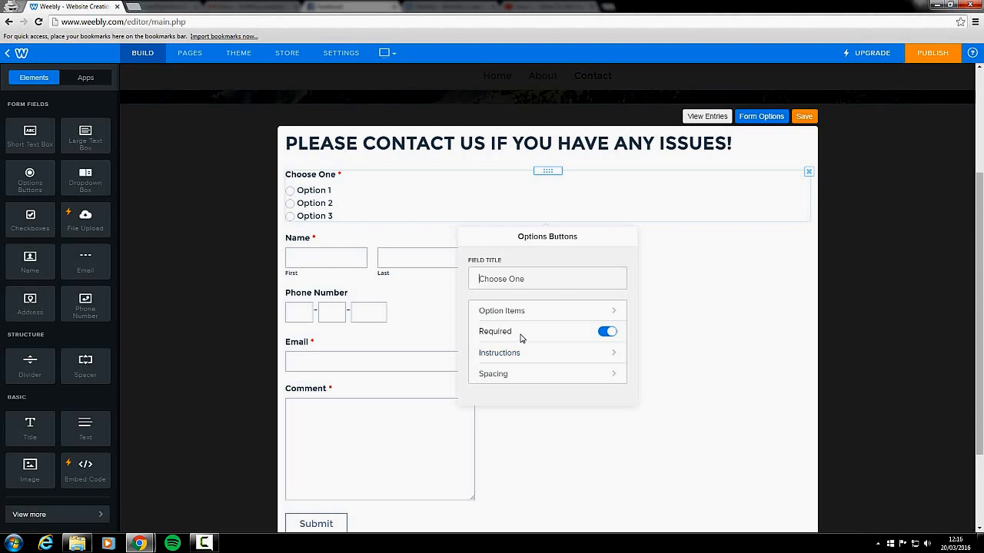
click(515, 315)
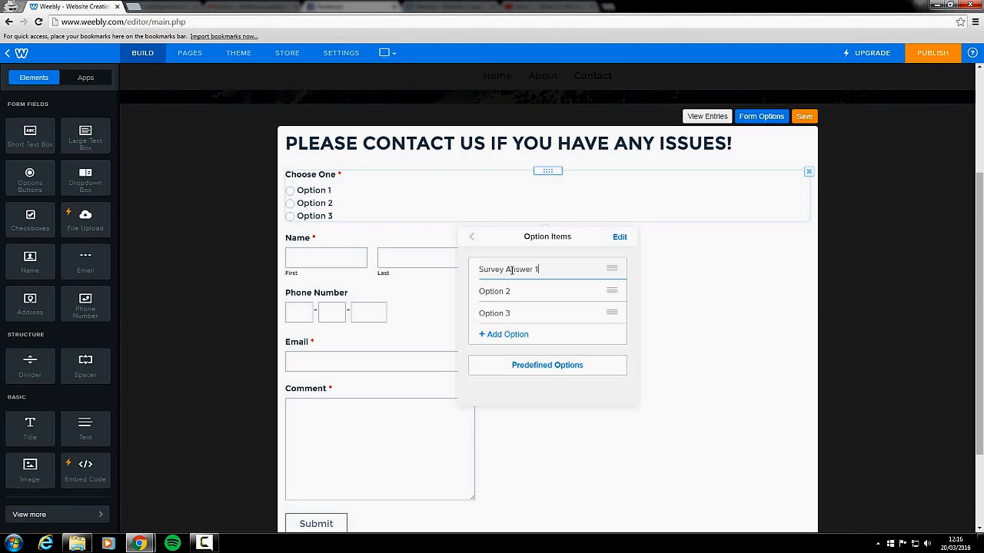
click(769, 365)
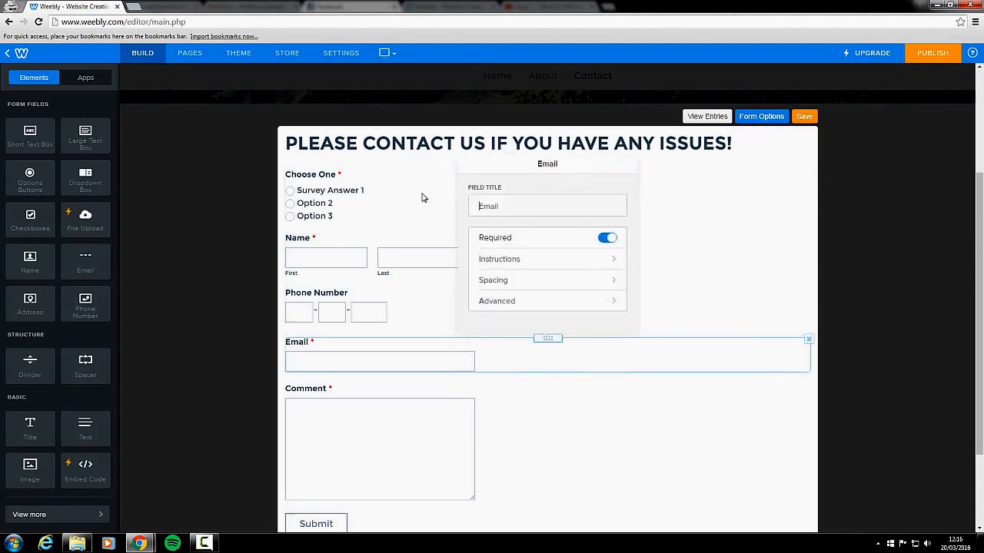
Add two blank options to the Choose One field's option items and return to its main settings
click(348, 206)
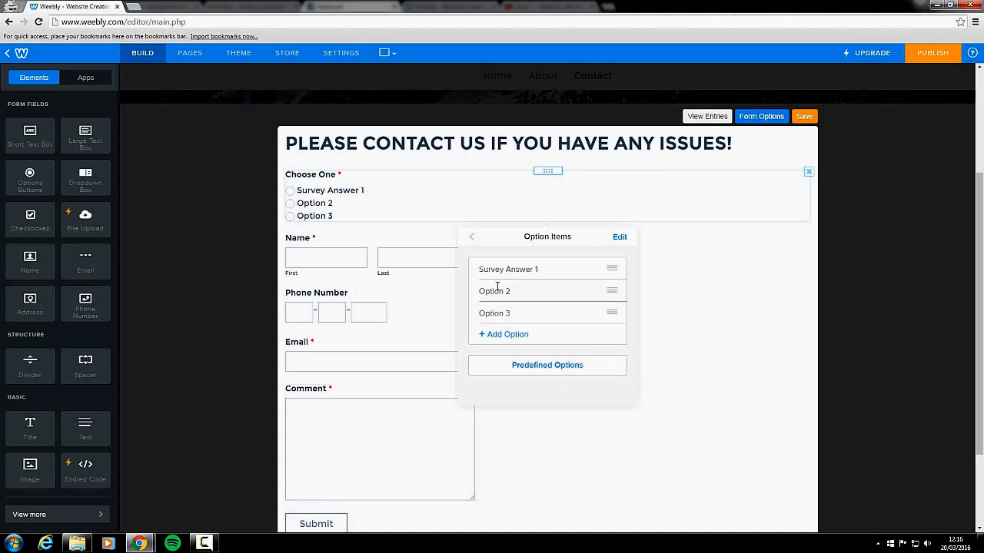
click(510, 335)
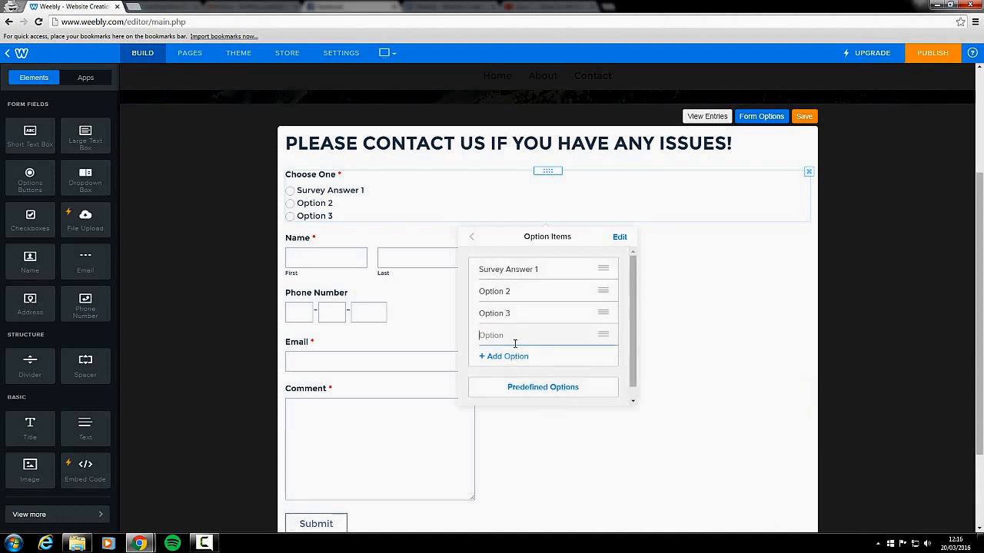
click(511, 356)
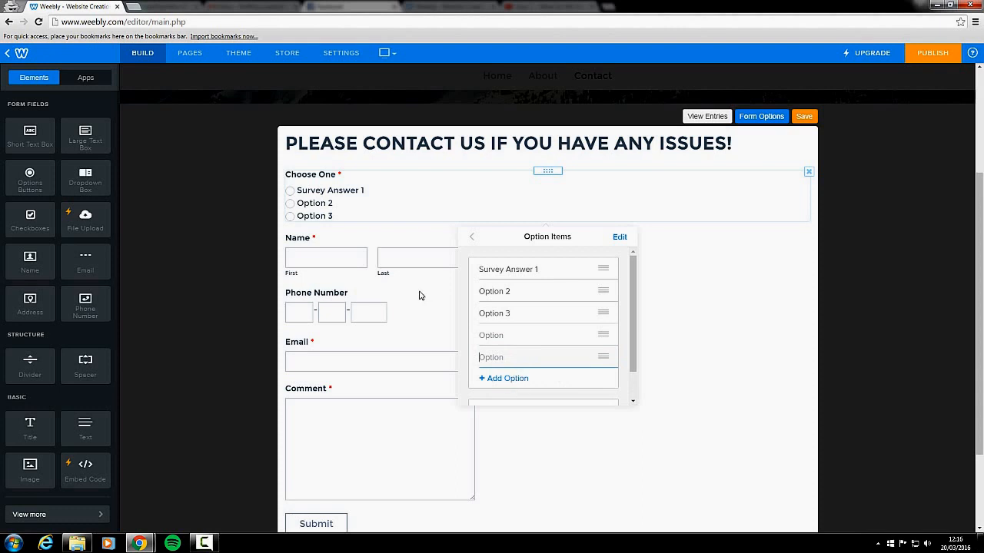
click(473, 241)
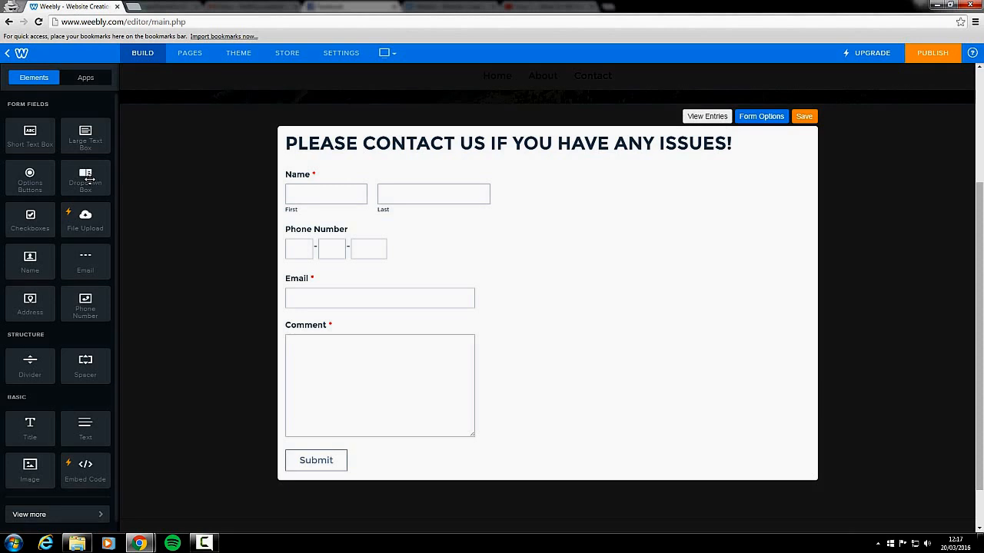
Add a Dropdown Box field above the Name field and view its option items
drag(89, 181, 331, 167)
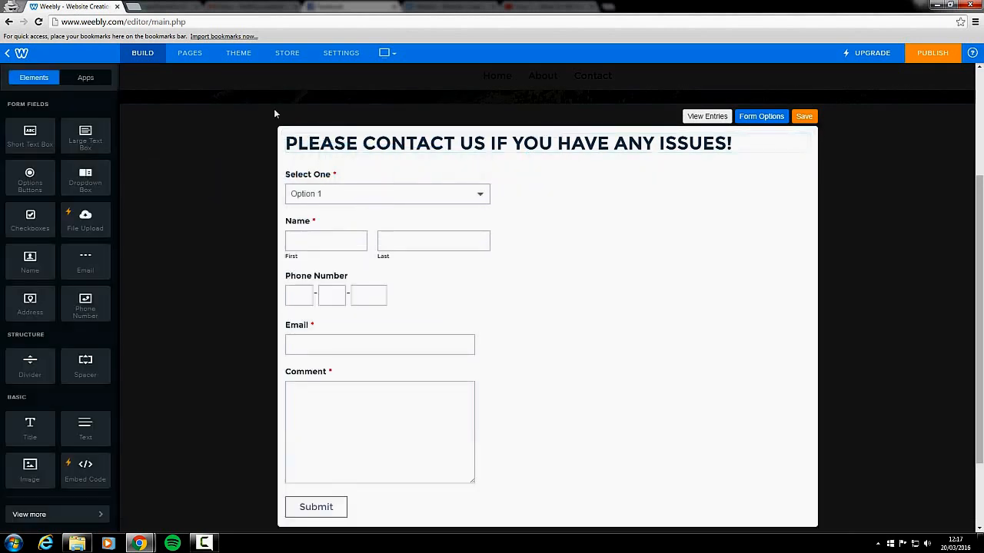
click(481, 198)
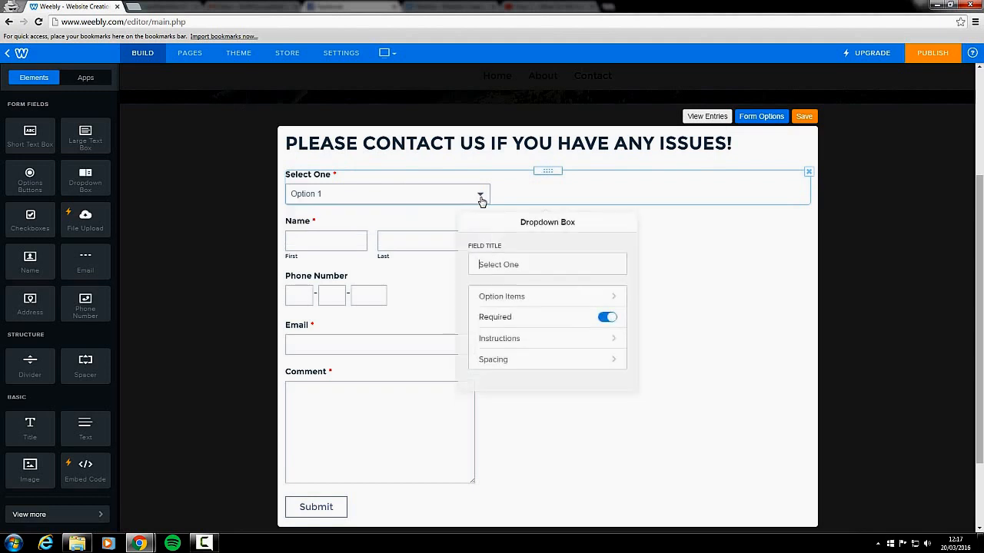
click(549, 296)
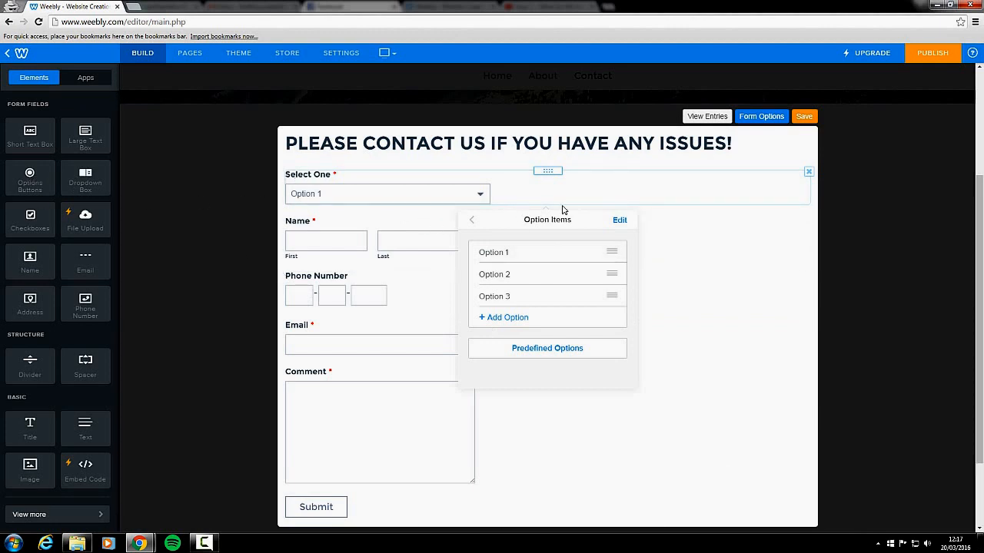
Close the option items and delete the Select One dropdown field from the form
click(729, 269)
click(808, 171)
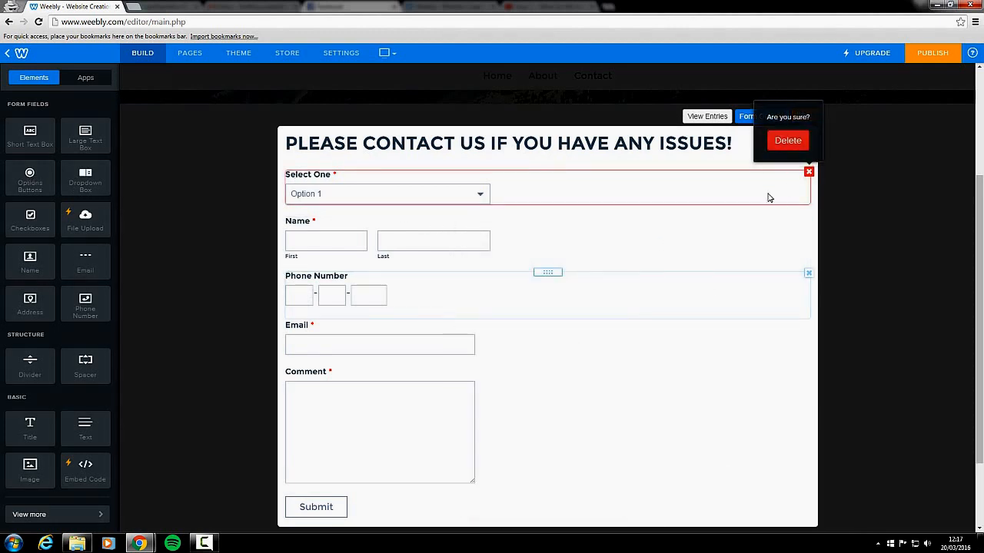
click(787, 144)
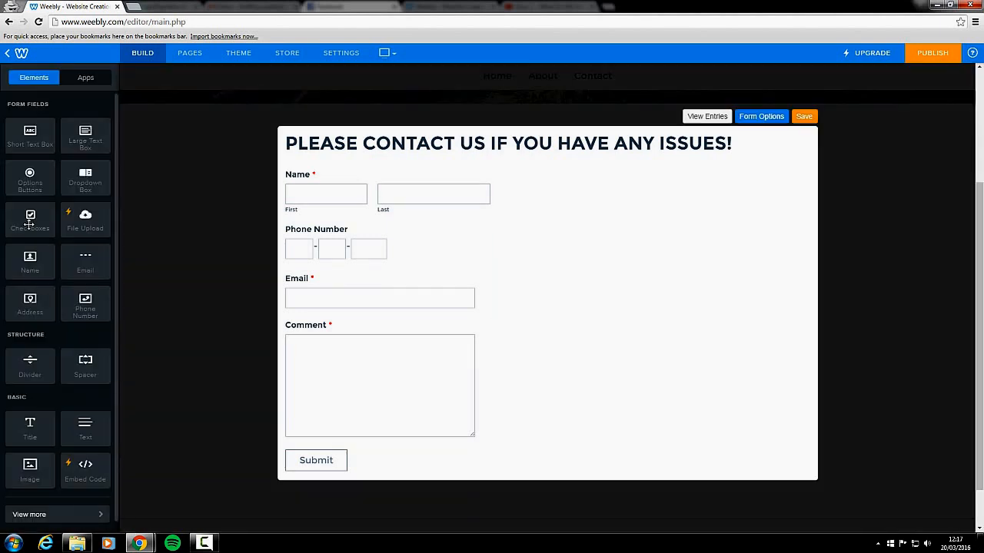
Add a Checkboxes field above the Name field and review its option items
mouse_move(30, 223)
mouse_down()
mouse_move(188, 233)
mouse_move(309, 193)
mouse_move(320, 184)
mouse_move(306, 194)
mouse_move(309, 163)
mouse_move(311, 172)
mouse_up()
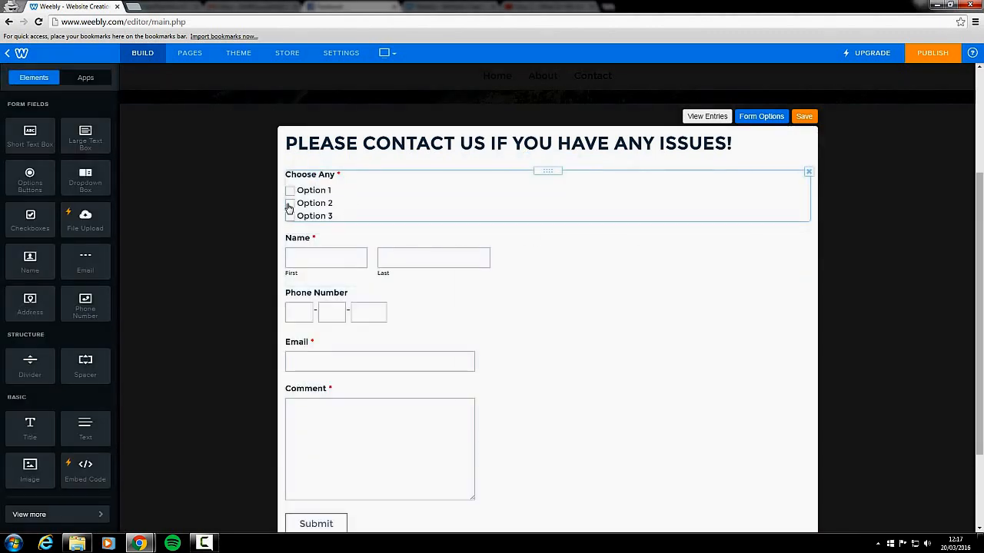
click(552, 316)
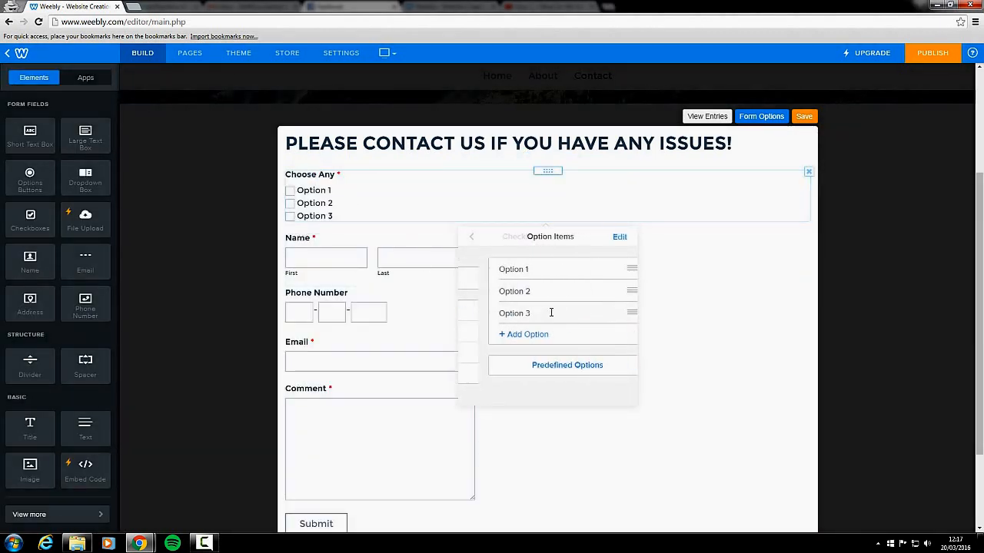
click(675, 272)
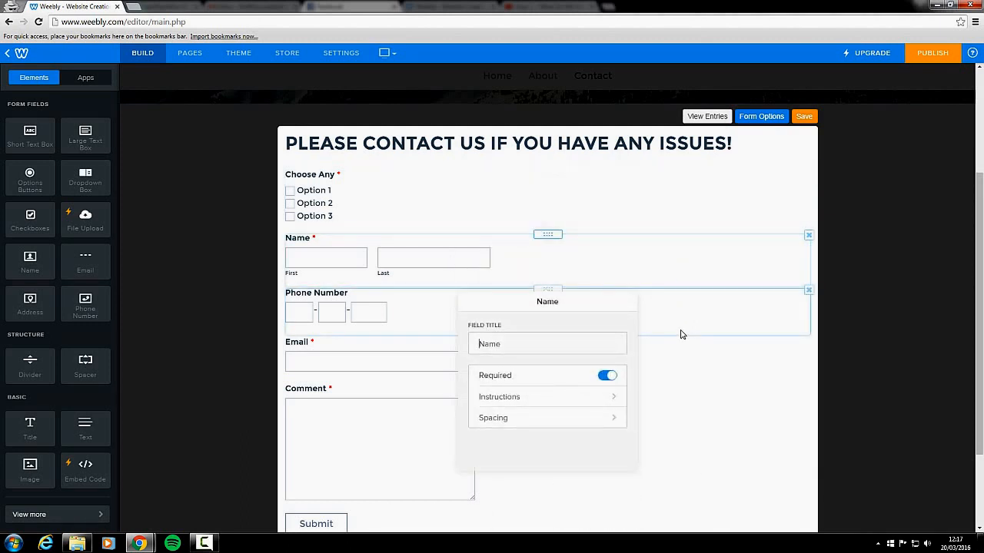